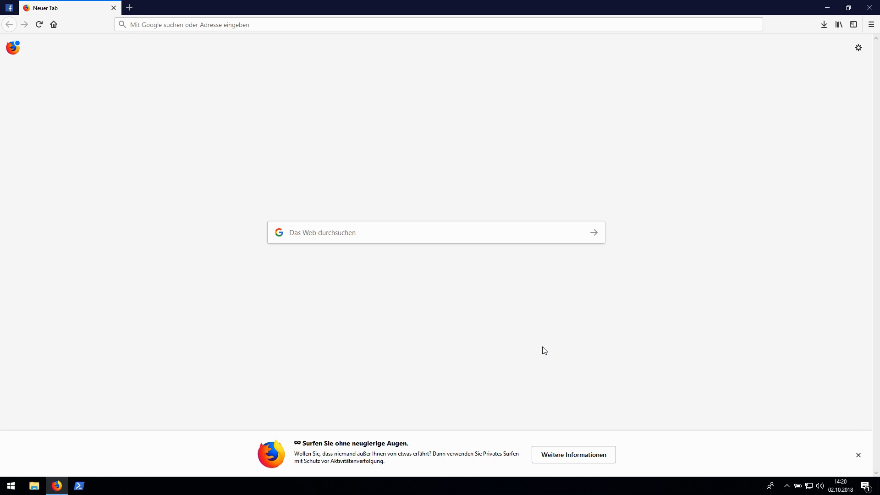
Open the keepass.info website and go to its Downloads page.
{"action": "left_click", "coordinate": [193, 26]}
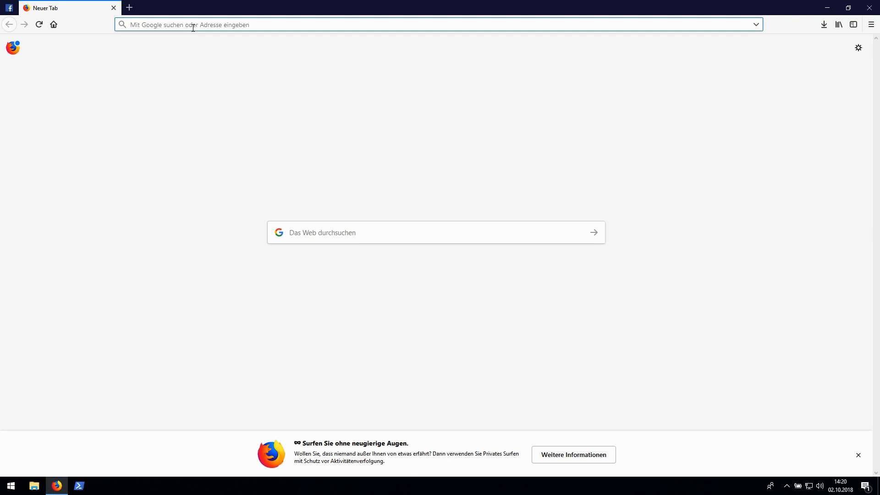
{"action": "type", "text": "keepass.info/"}
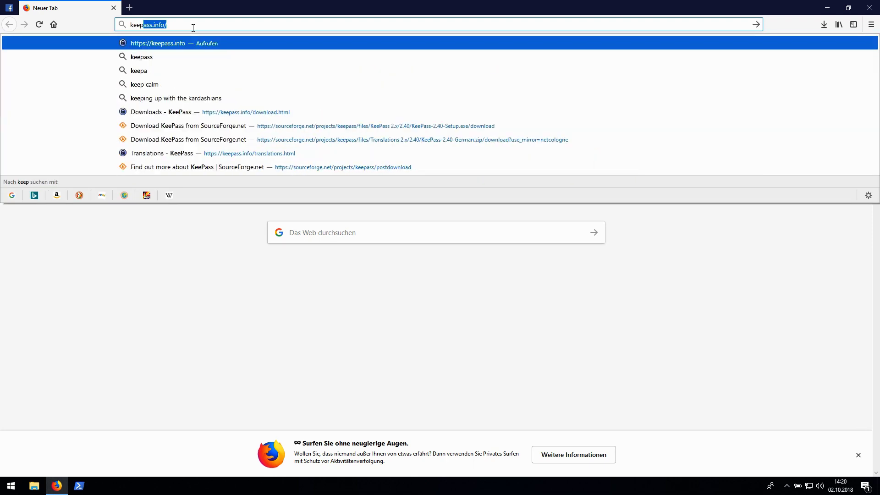
{"action": "key", "text": "Return"}
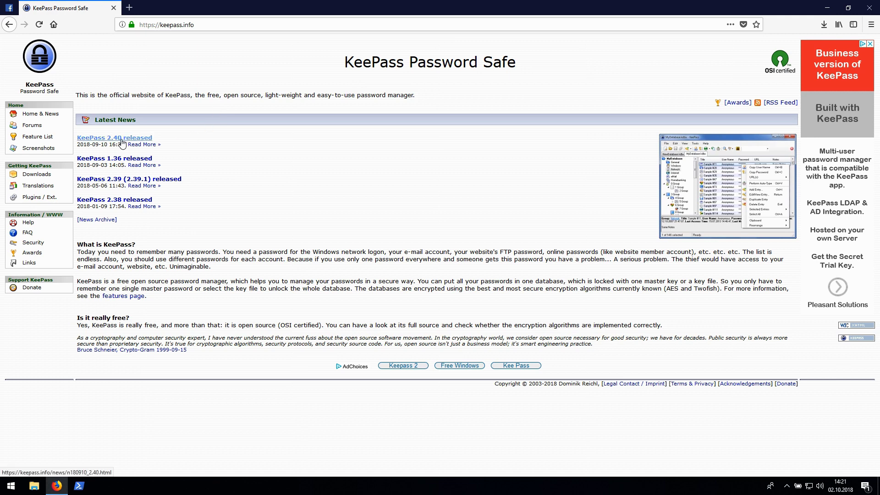
{"action": "left_click", "coordinate": [50, 176]}
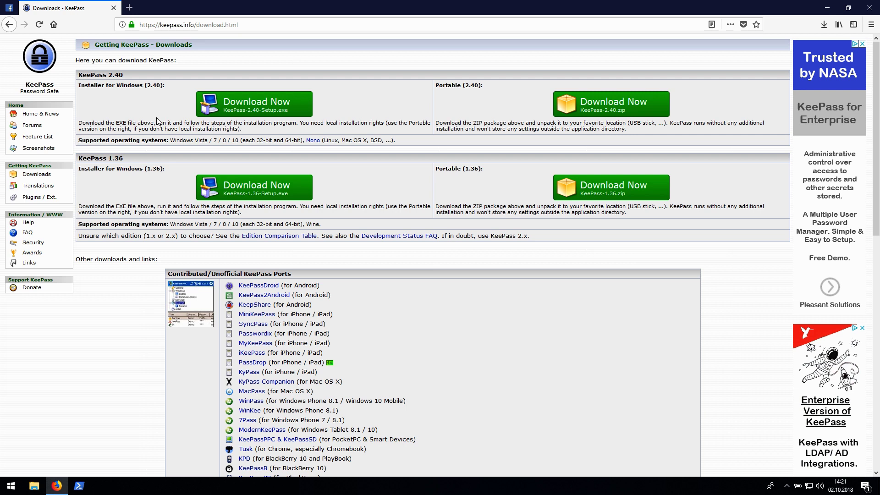
Download and save the KeePass 2.40 Windows installer, then close the SourceForge page.
{"action": "left_click", "coordinate": [227, 113]}
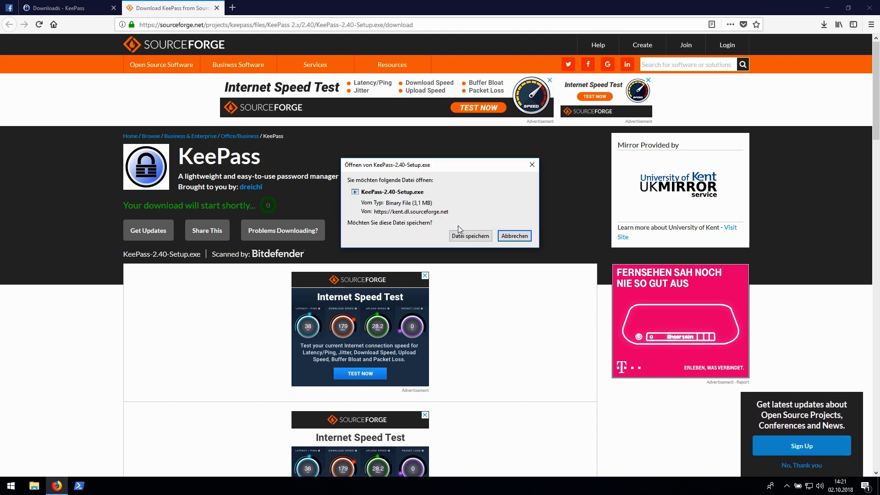
{"action": "left_click", "coordinate": [467, 237]}
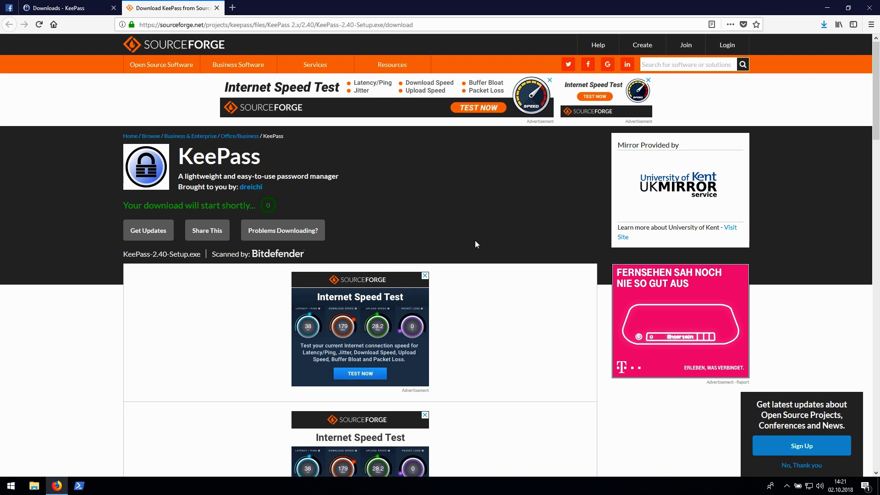
{"action": "middle_click", "coordinate": [140, 8]}
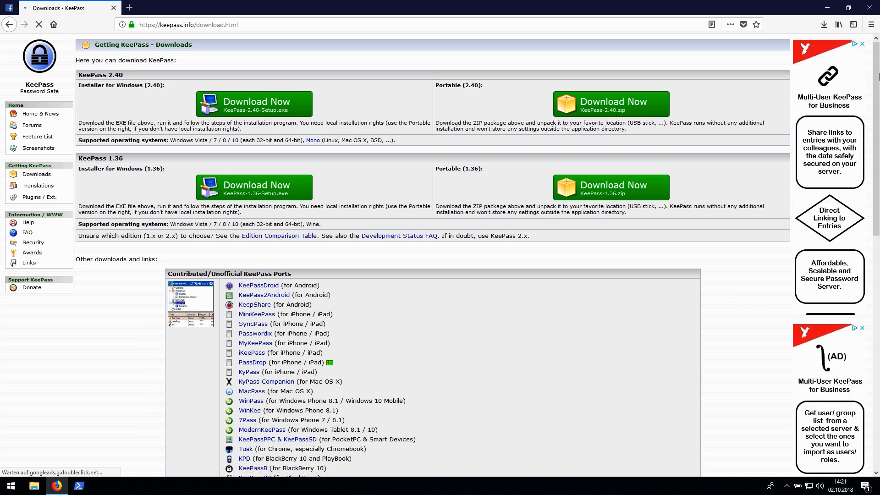
Run the downloaded KeePass 2.40 setup with the proposed language and accept the licence agreement.
{"action": "left_click", "coordinate": [824, 24]}
{"action": "left_click", "coordinate": [731, 55]}
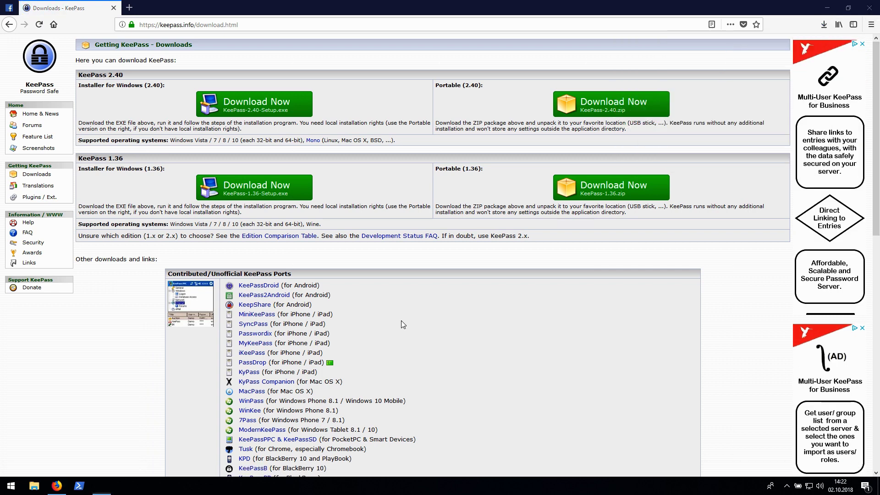
{"action": "left_click", "coordinate": [449, 263]}
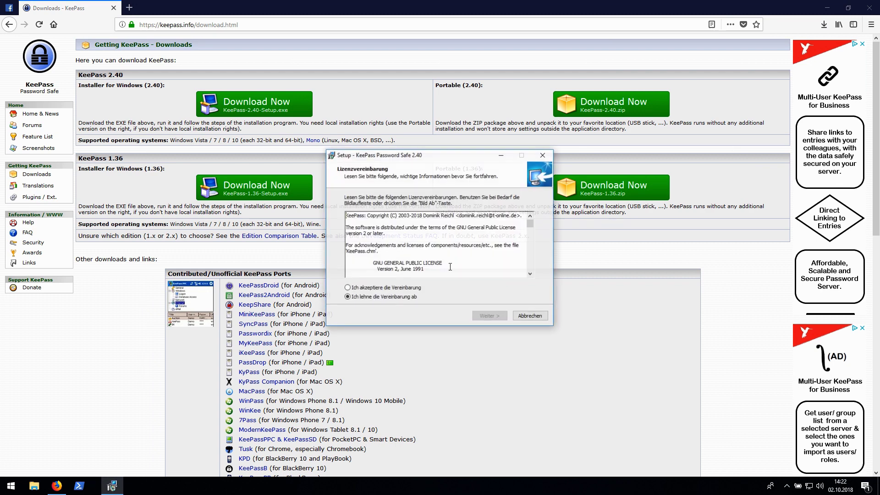
{"action": "left_click", "coordinate": [412, 287]}
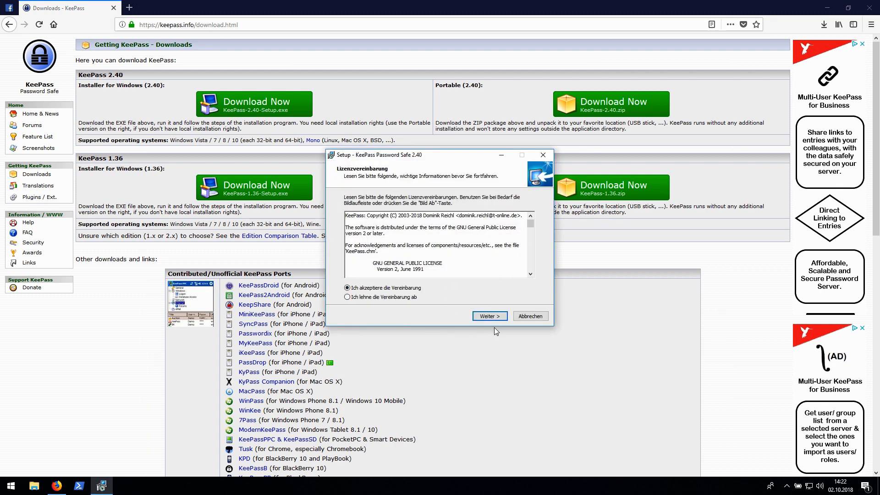
{"action": "left_click", "coordinate": [495, 320]}
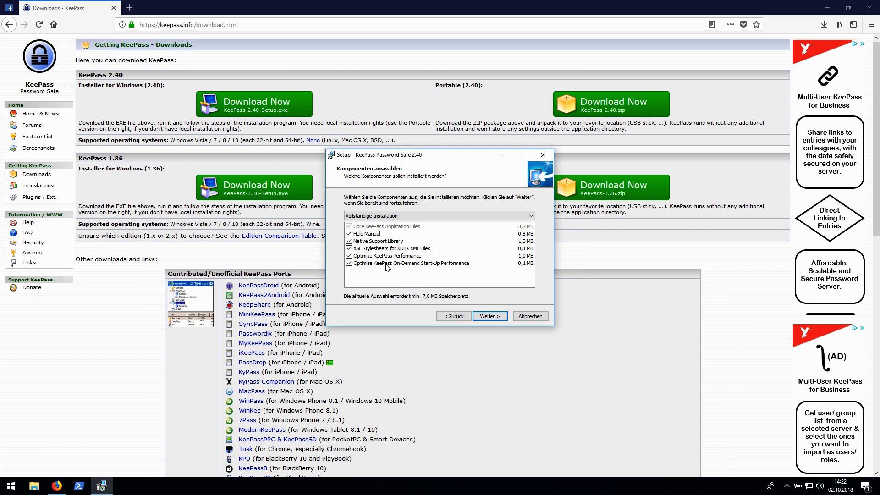
Keep the full installation components and all additional tasks, then quit the setup without installing.
{"action": "left_click", "coordinate": [489, 316]}
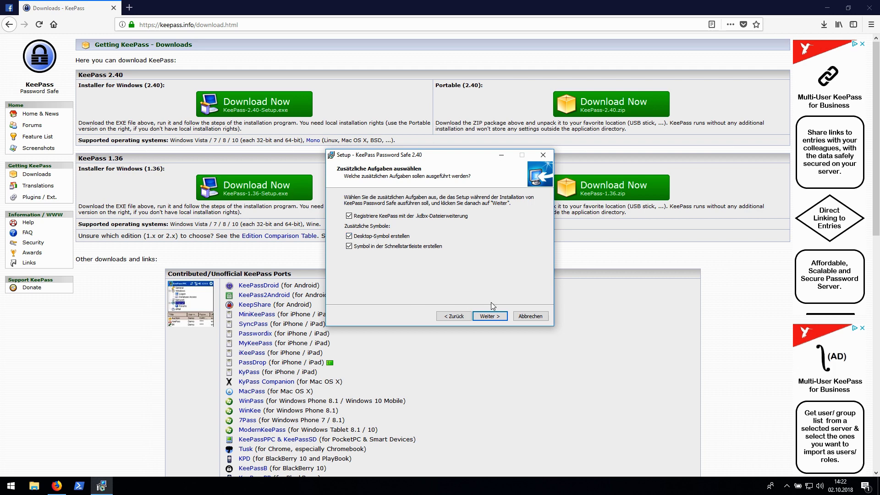
{"action": "left_click", "coordinate": [495, 316]}
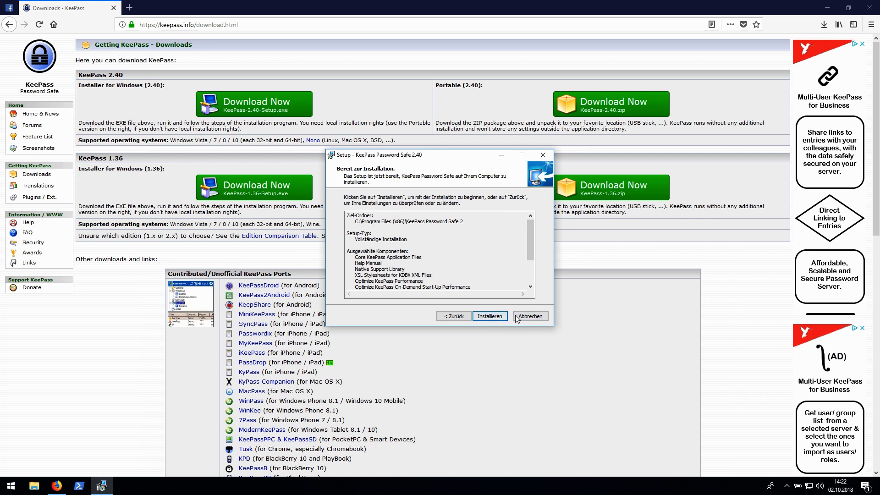
{"action": "left_click", "coordinate": [530, 316]}
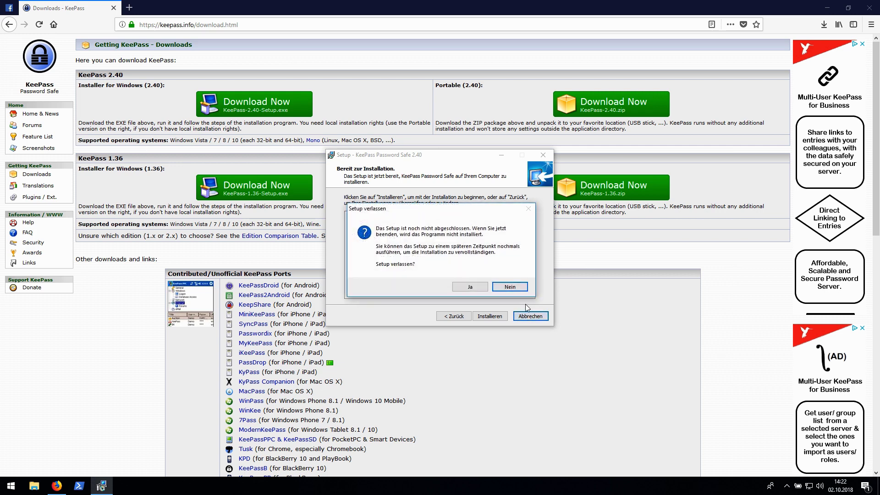
{"action": "left_click", "coordinate": [477, 284]}
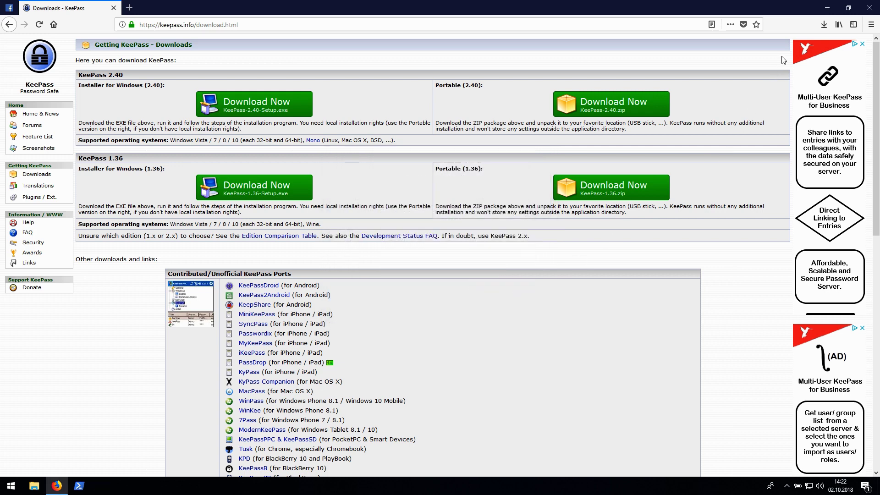
Minimise the browser, launch KeePass 2 from the desktop, and start a new database.
{"action": "left_click", "coordinate": [825, 10]}
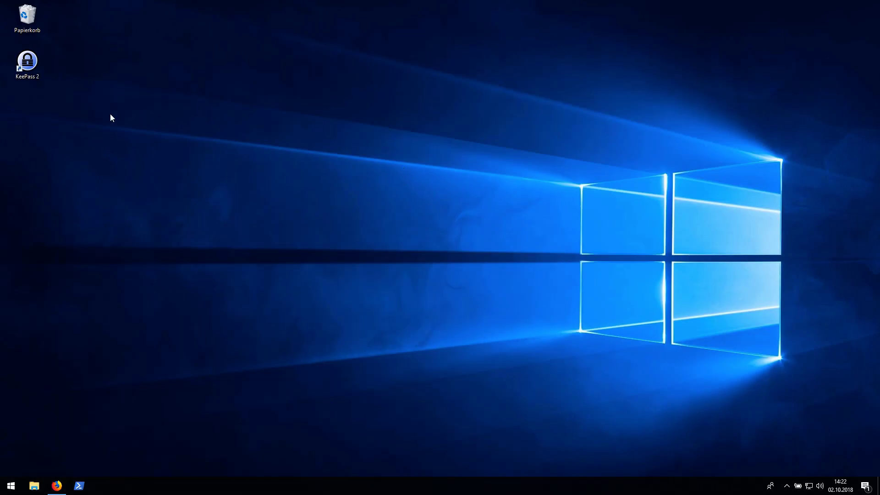
{"action": "left_click", "coordinate": [34, 75]}
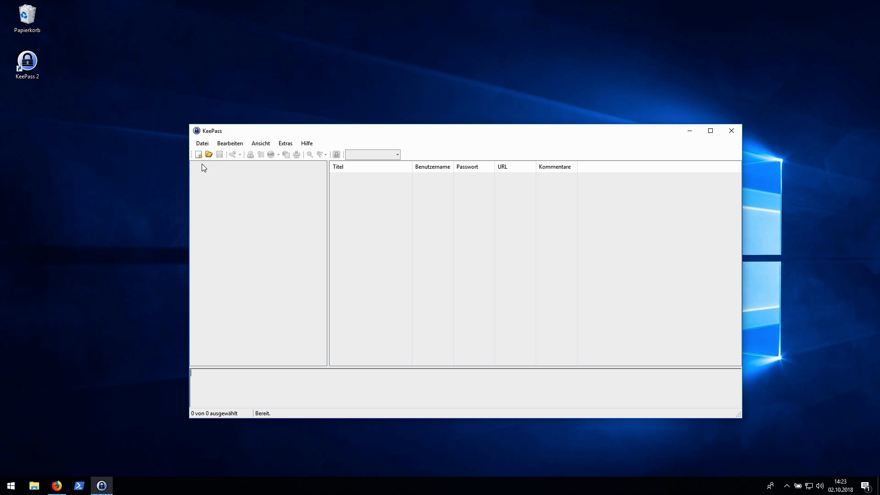
{"action": "left_click", "coordinate": [203, 143]}
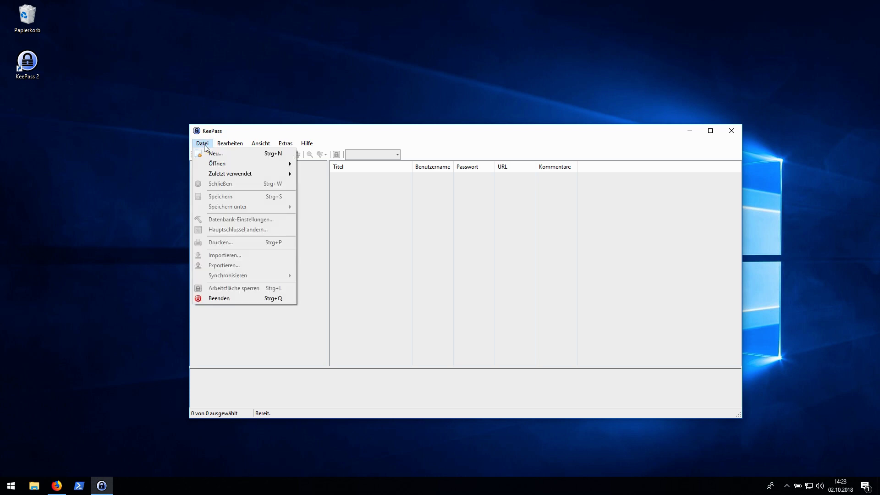
{"action": "left_click", "coordinate": [215, 153]}
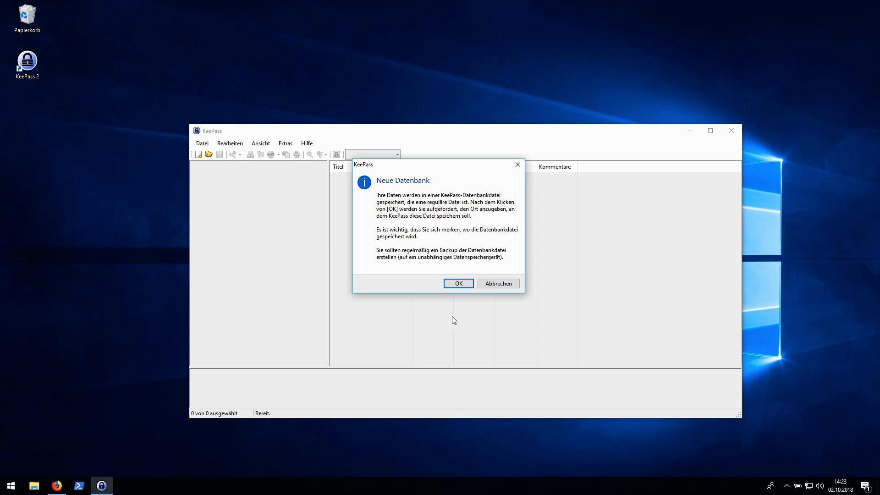
{"action": "left_click", "coordinate": [458, 283]}
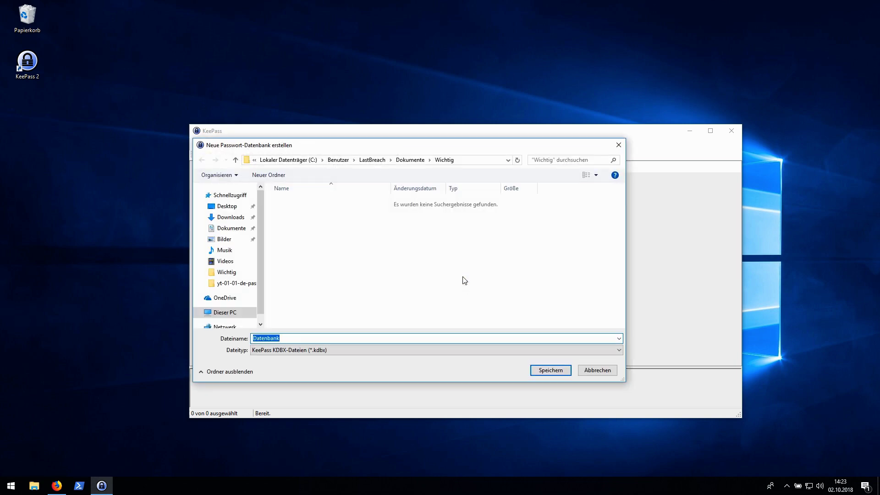
Save the new password database as "Passwörter" in the Wichtig folder under Dokumente.
{"action": "left_click", "coordinate": [410, 159]}
{"action": "double_click", "coordinate": [289, 201]}
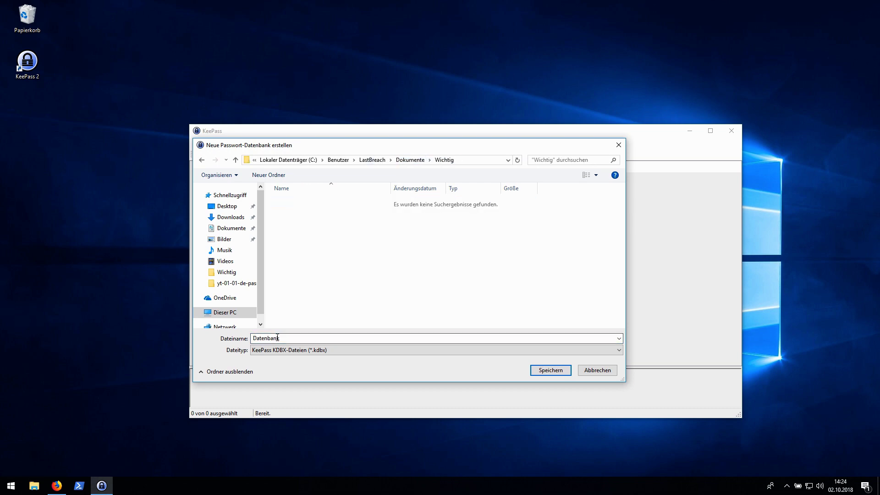
{"action": "type", "text": "Passwöter"}
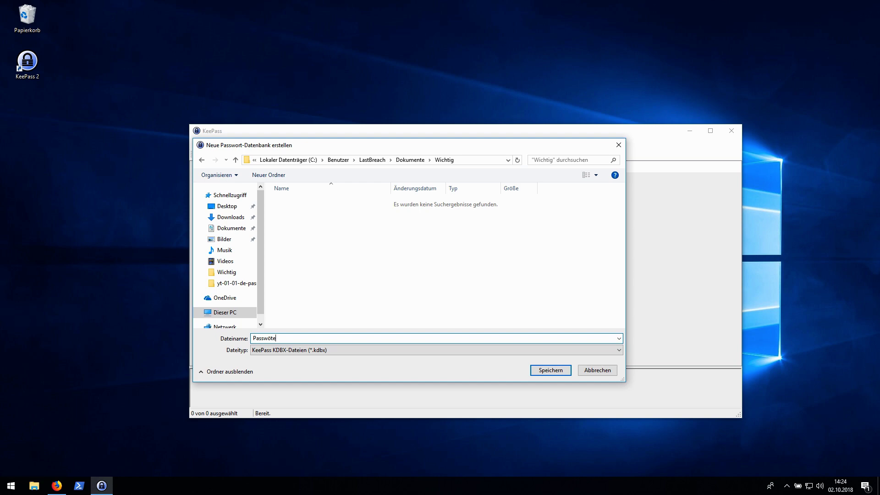
{"action": "key", "text": "BackSpace"}
{"action": "key", "text": "BackSpace"}
{"action": "type", "text": "rter"}
{"action": "key", "text": "Return"}
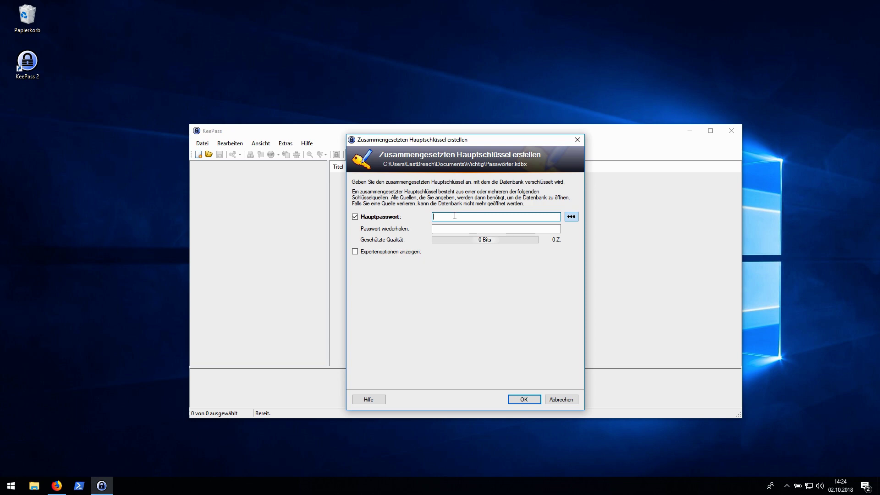
Enter a short trial master password, reveal it in plain text, and hide it again.
{"action": "type", "text": "*********"}
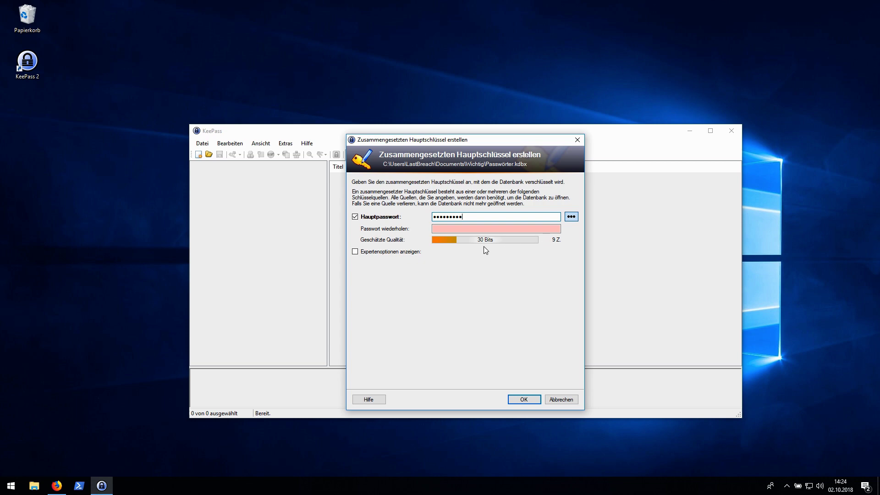
{"action": "left_click", "coordinate": [571, 217]}
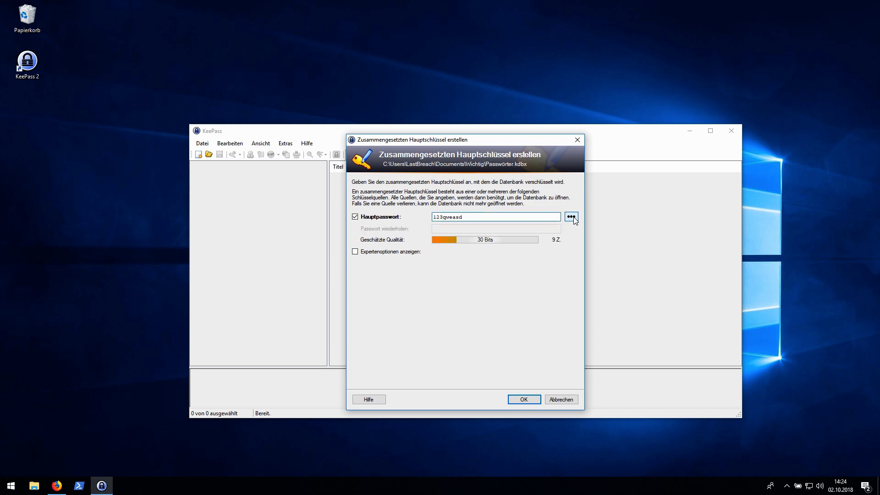
{"action": "left_click", "coordinate": [573, 218]}
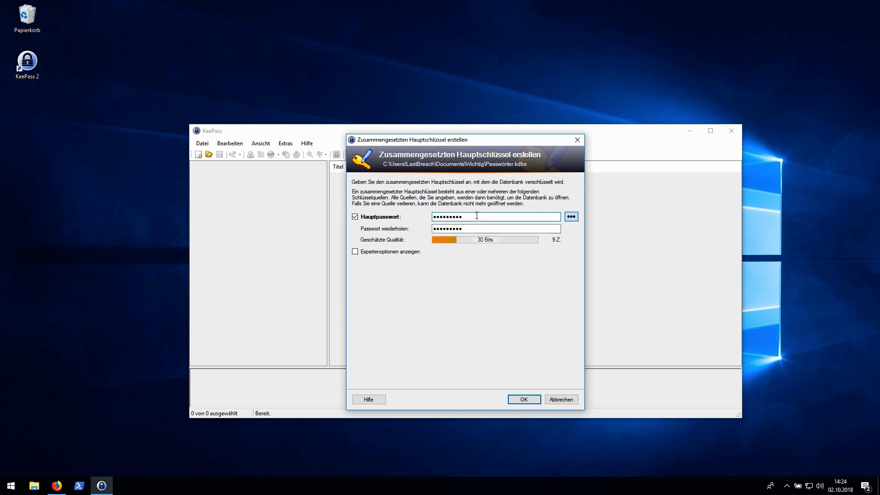
Extend the trial master password with additional mixed characters, and briefly reveal it in plain text.
{"action": "type", "text": "xxxxxxxxxxx"}
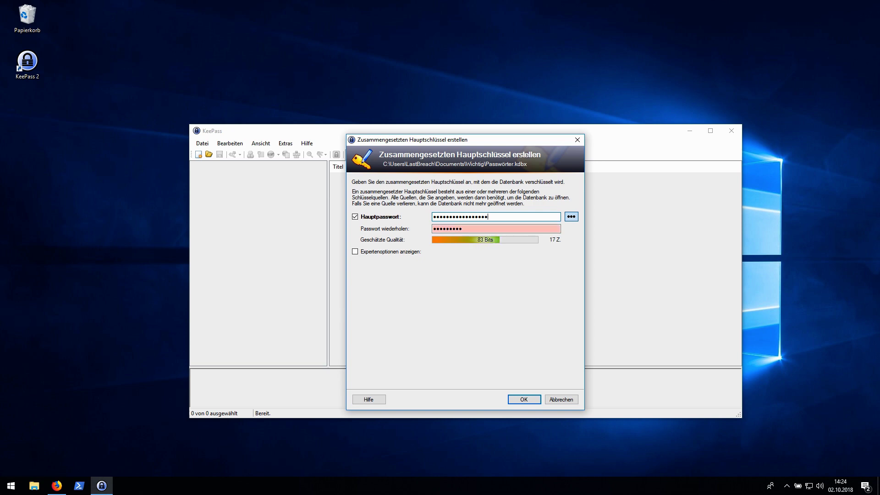
{"action": "type", "text": "xxxxxxxx"}
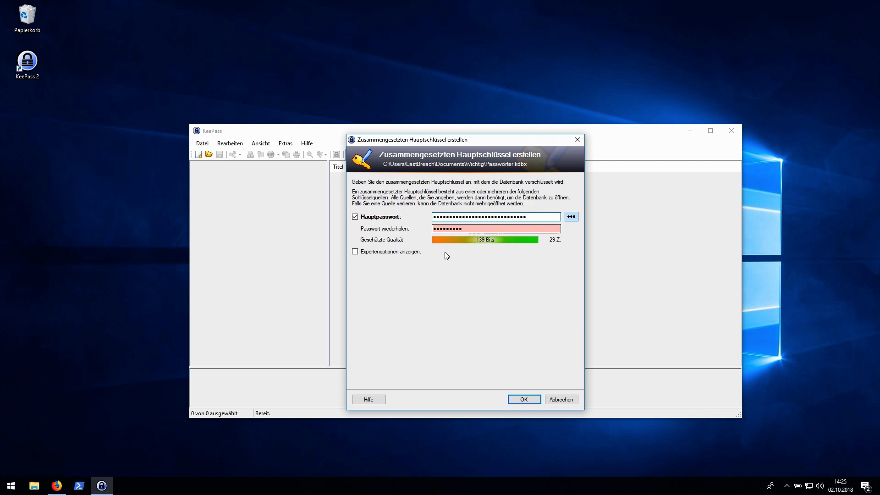
{"action": "left_click", "coordinate": [569, 217]}
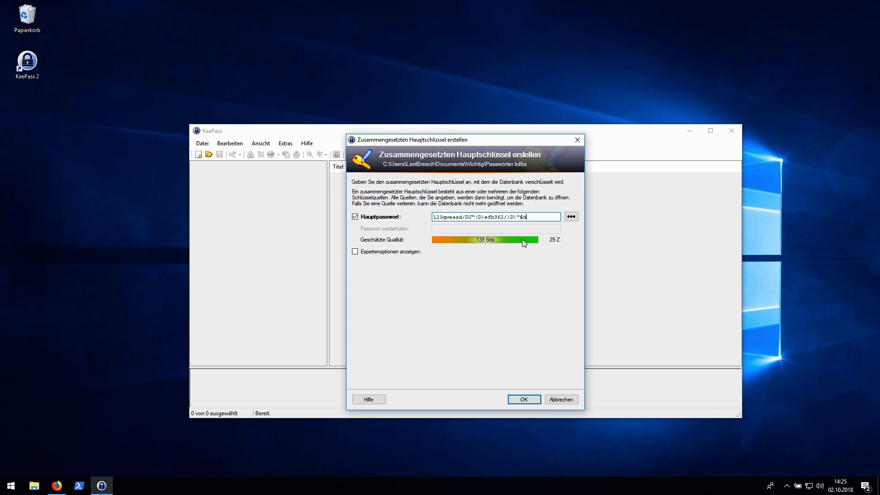
{"action": "left_click", "coordinate": [571, 217]}
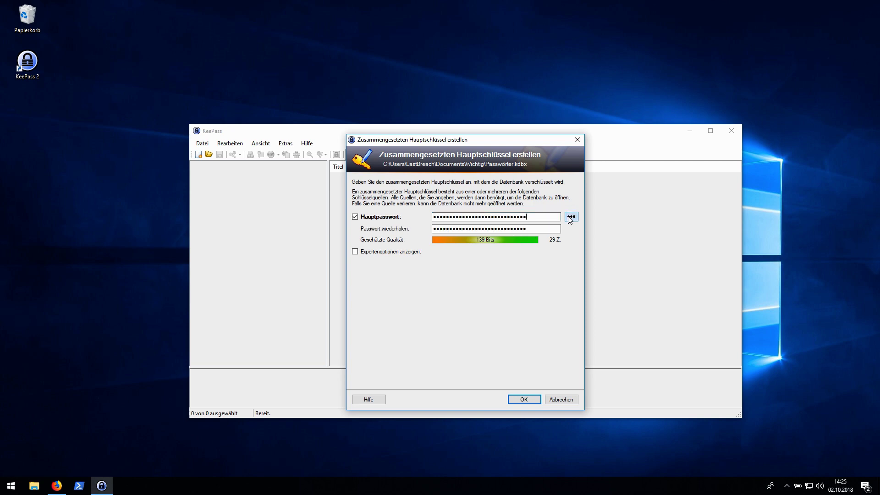
Replace the master password, enter it again in the repeat field, and confirm the master key.
{"action": "double_click", "coordinate": [518, 219]}
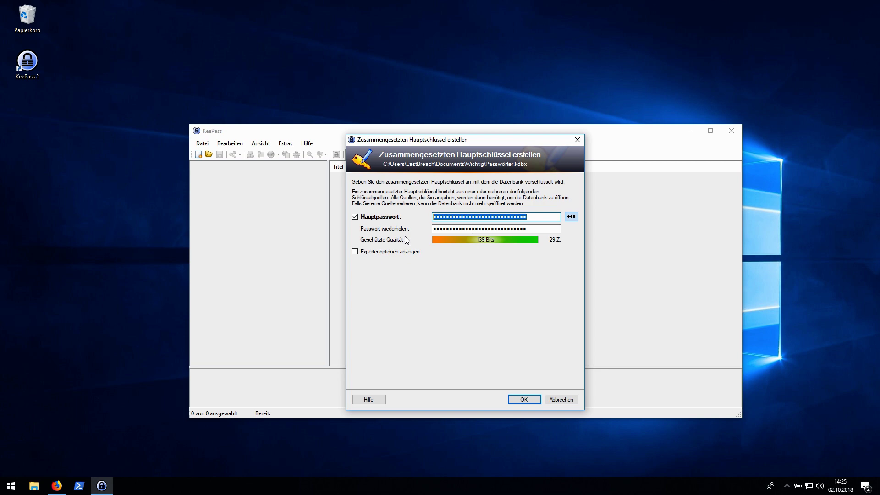
{"action": "type", "text": "•••••••••"}
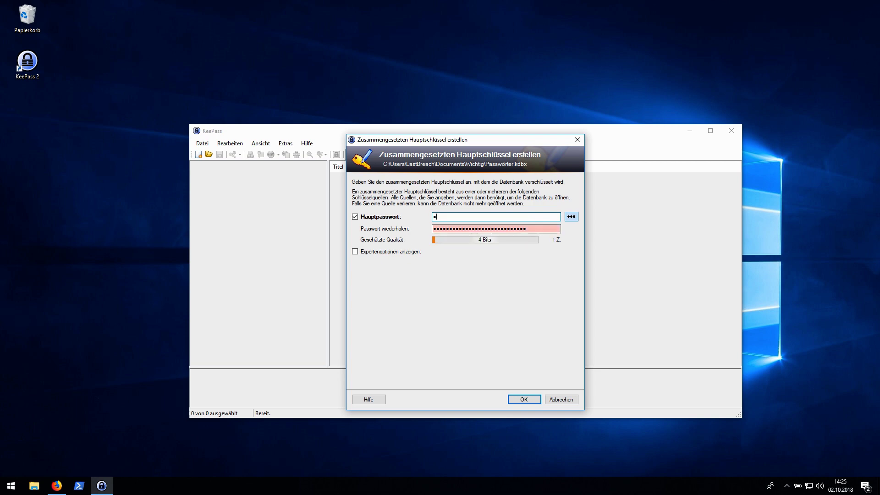
{"action": "key", "text": "Tab"}
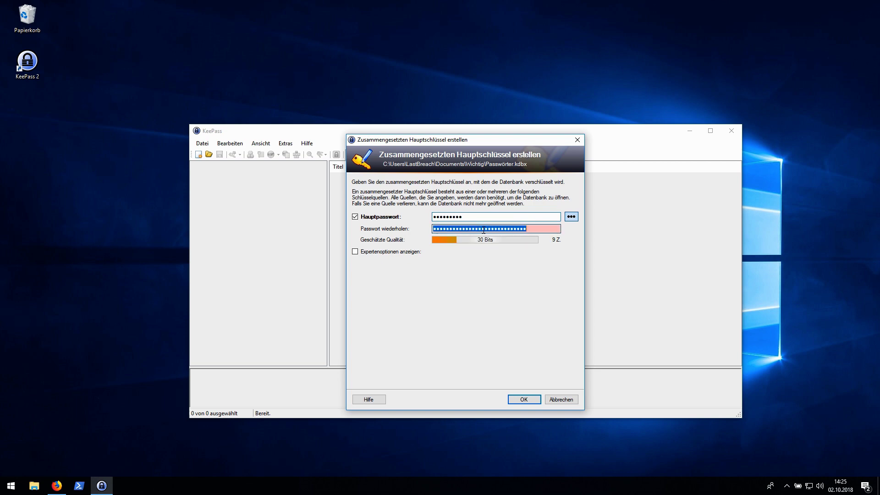
{"action": "type", "text": "•••••••••"}
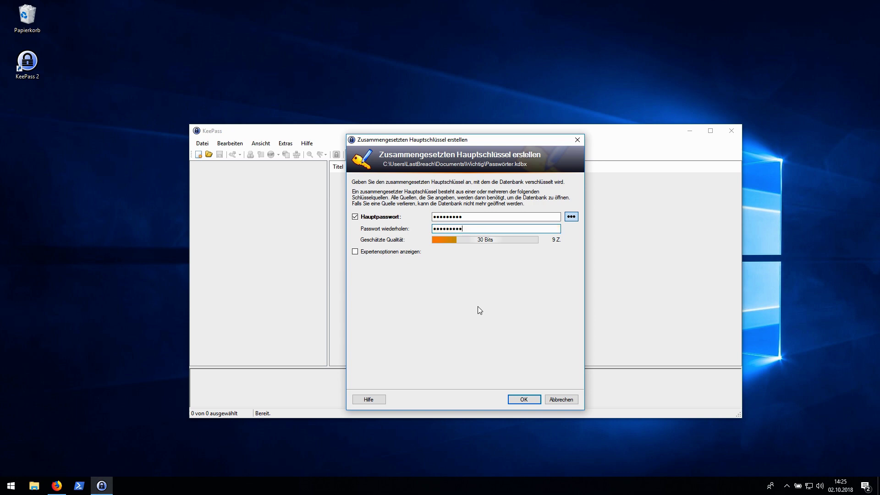
{"action": "left_click", "coordinate": [525, 400]}
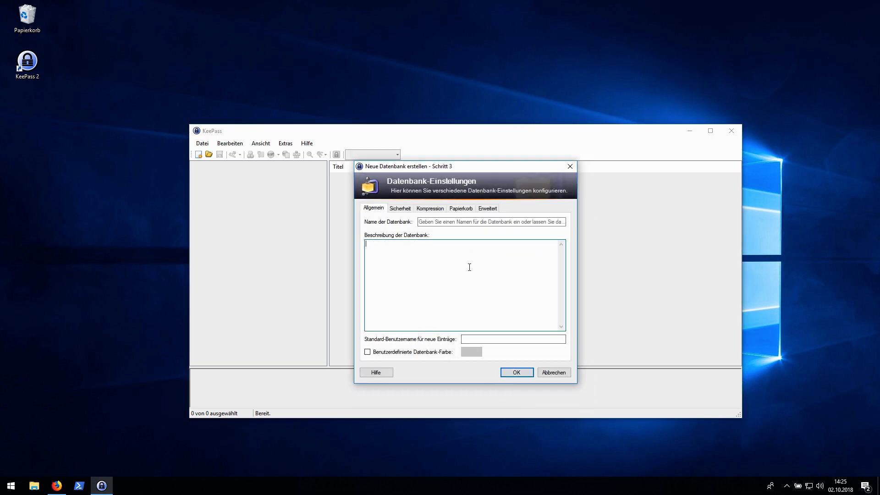
Review the general, security, compression, recycle bin and advanced settings of the new database, and accept the defaults.
{"action": "left_click", "coordinate": [451, 219]}
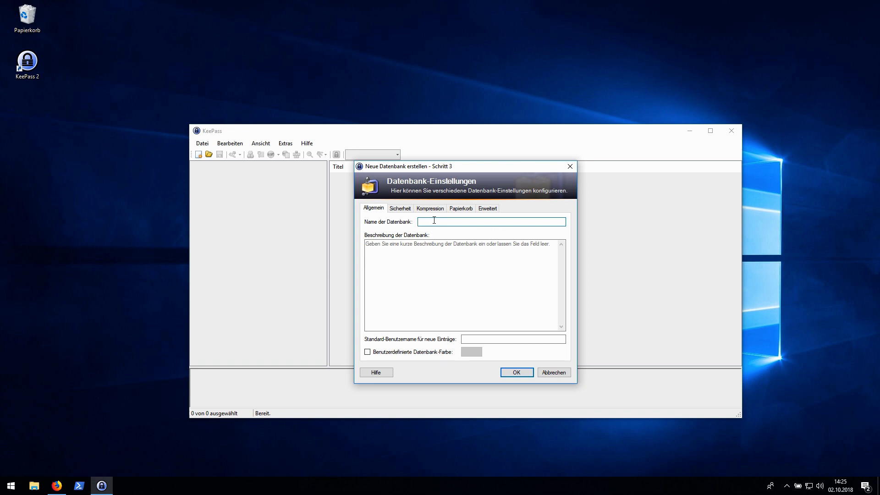
{"action": "left_click", "coordinate": [446, 257]}
{"action": "left_click", "coordinate": [396, 209]}
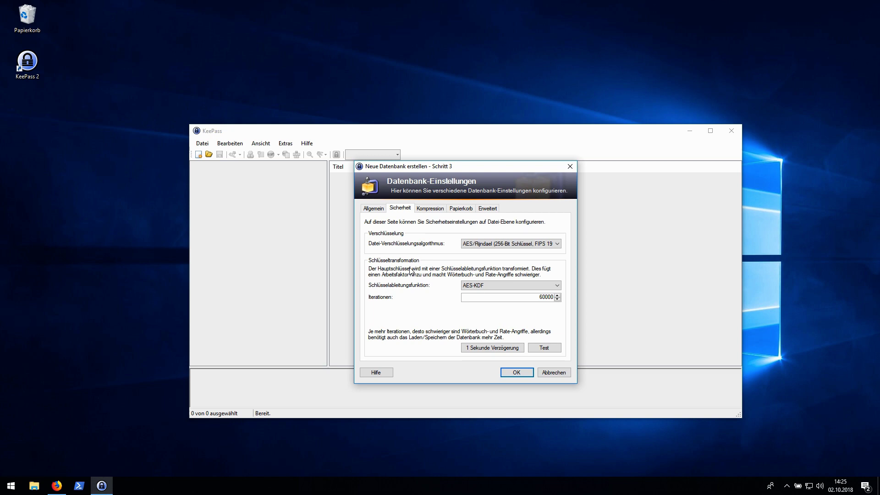
{"action": "left_click", "coordinate": [439, 208]}
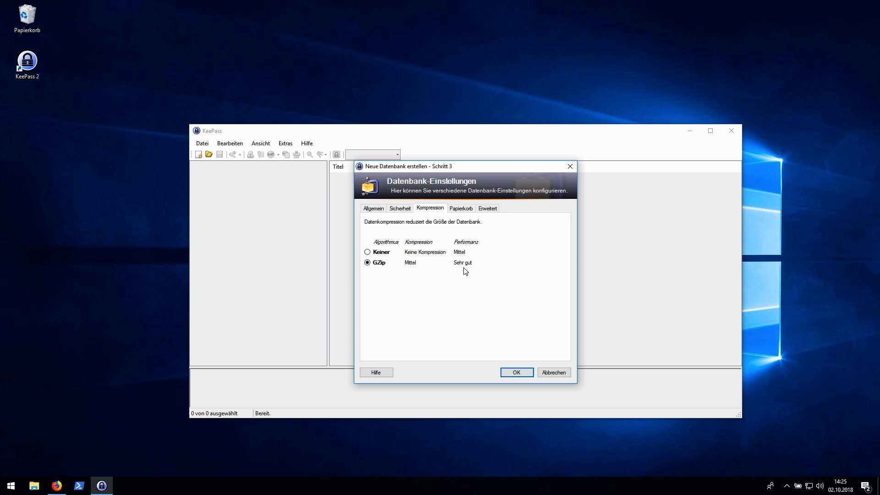
{"action": "left_click", "coordinate": [461, 209]}
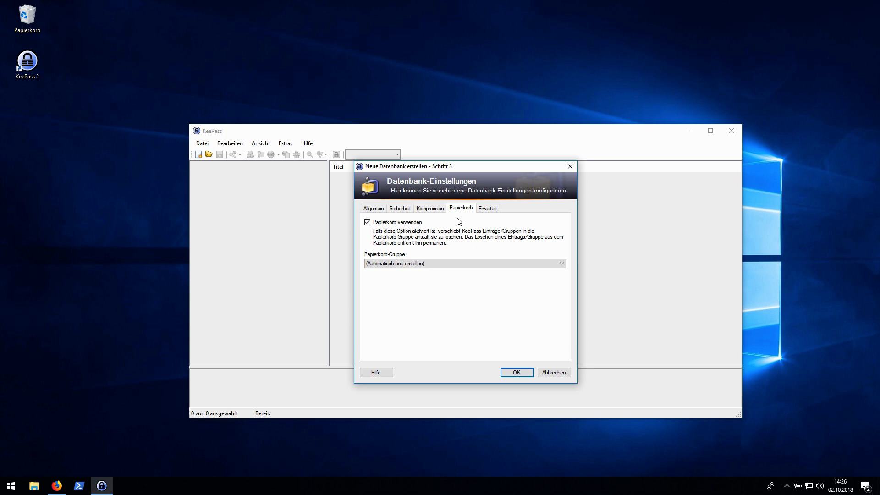
{"action": "left_click", "coordinate": [487, 209]}
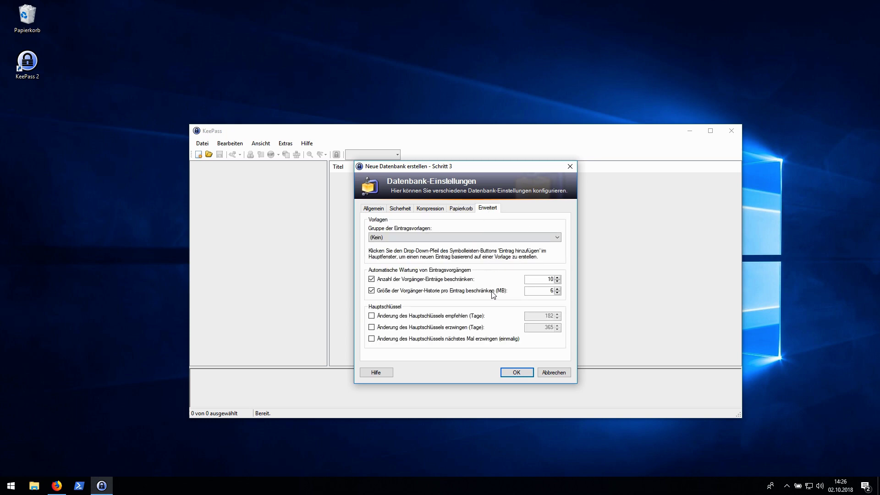
{"action": "left_click", "coordinate": [523, 372]}
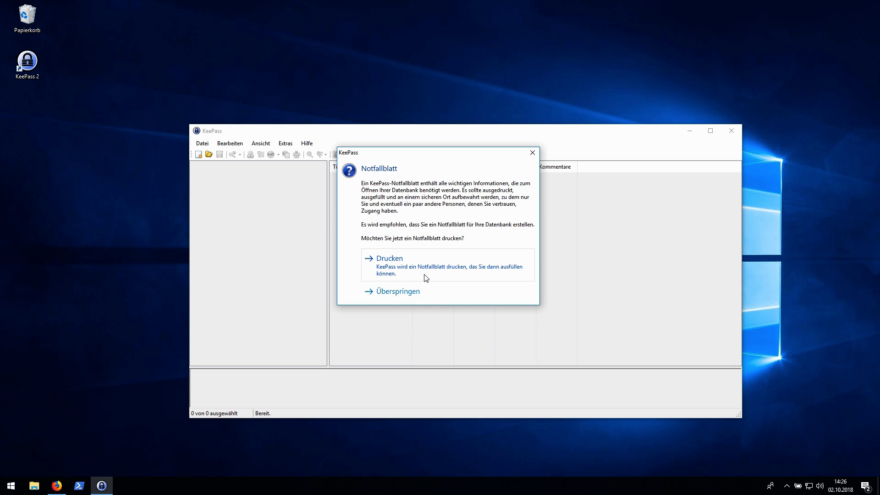
Choose to print the emergency sheet for the new database, and cancel the print dialog.
{"action": "left_click", "coordinate": [426, 278]}
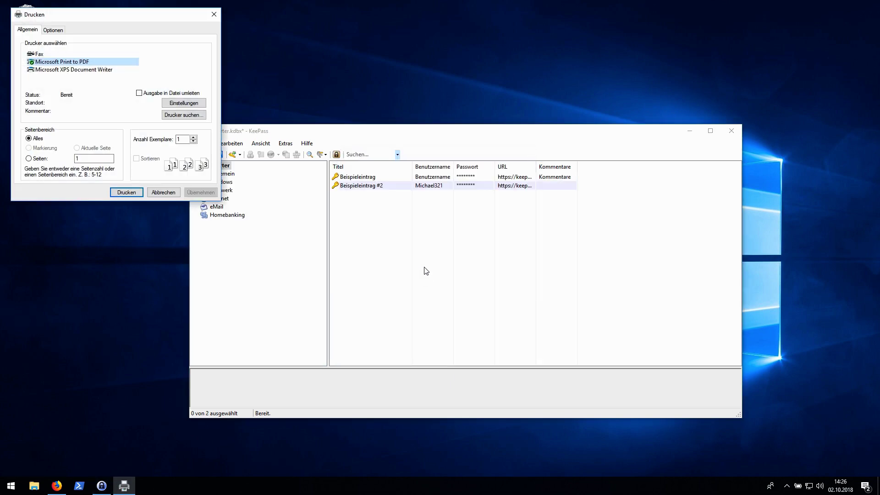
{"action": "left_click", "coordinate": [151, 202]}
In File Explorer, open the emergency PDF from Dokumente\Wichtig, examine its database file path and master password field, and close both windows.
{"action": "key", "text": "super+e"}
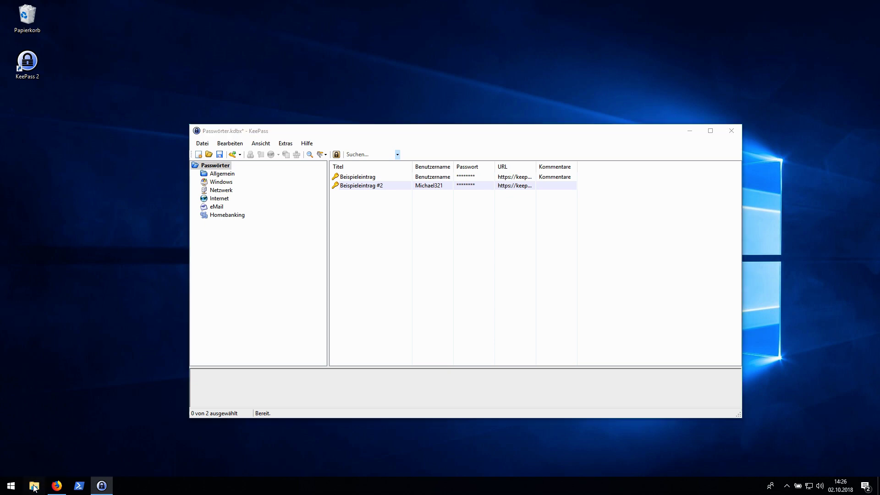
{"action": "left_click", "coordinate": [387, 271]}
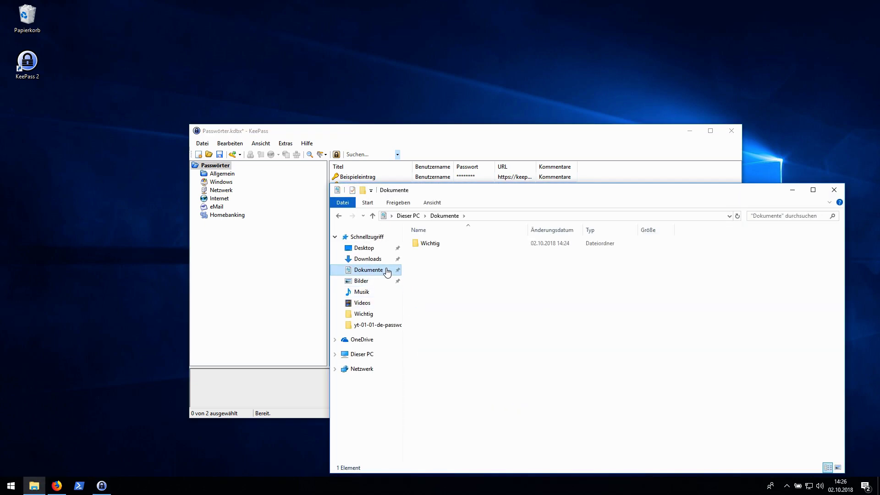
{"action": "double_click", "coordinate": [423, 243]}
{"action": "double_click", "coordinate": [440, 244]}
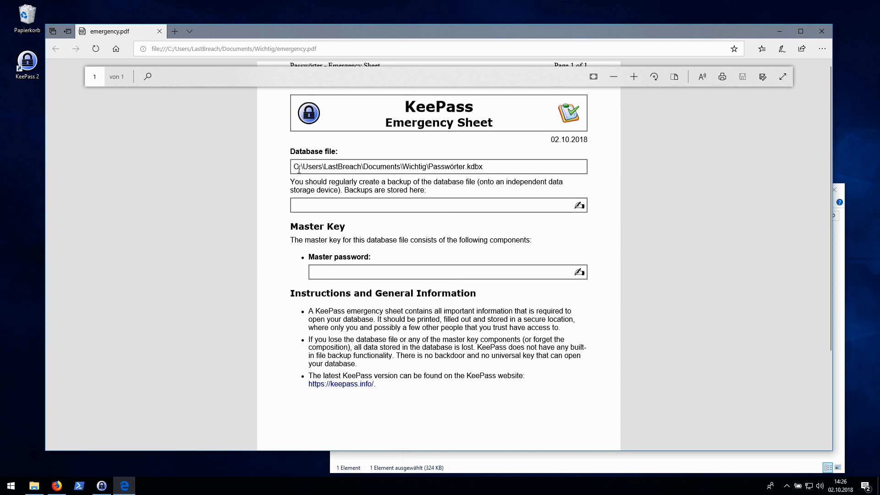
{"action": "left_click_drag", "start_coordinate": [293, 167], "coordinate": [497, 161]}
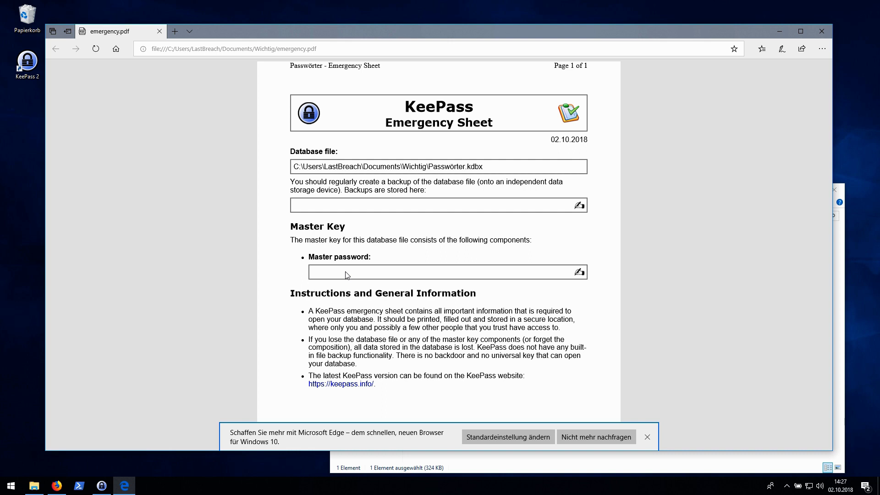
{"action": "left_click", "coordinate": [821, 31]}
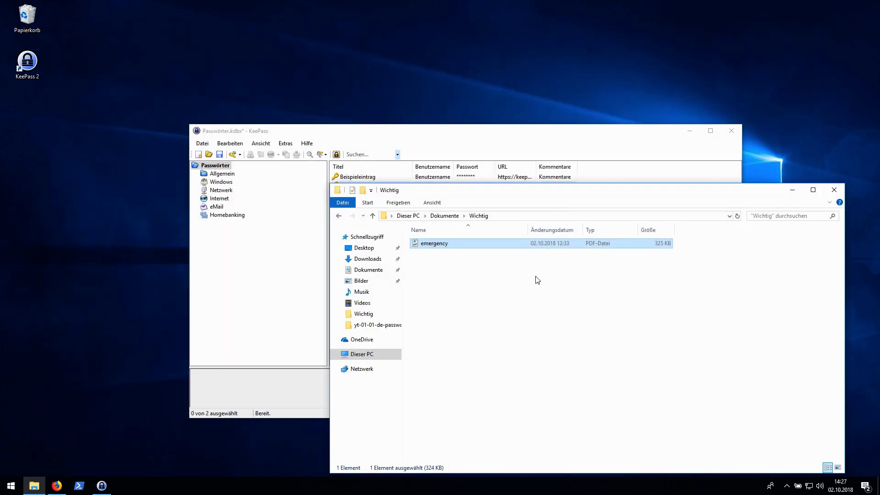
{"action": "left_click", "coordinate": [538, 280]}
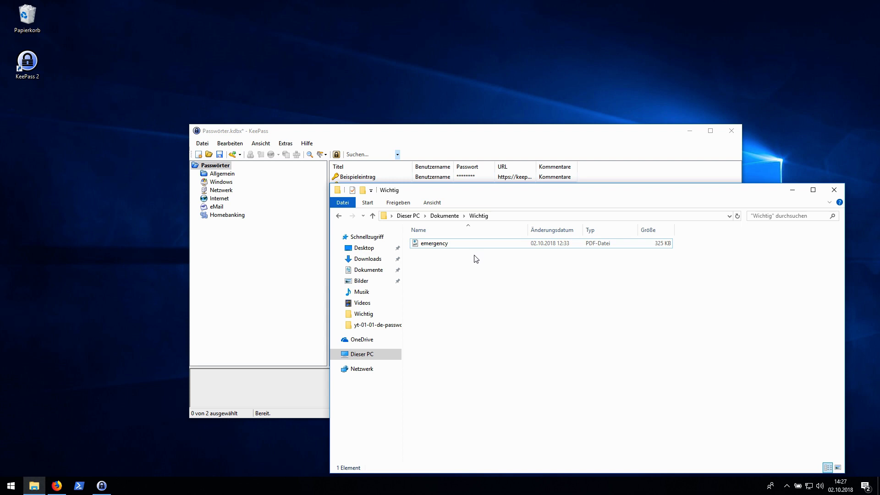
{"action": "left_click", "coordinate": [833, 189]}
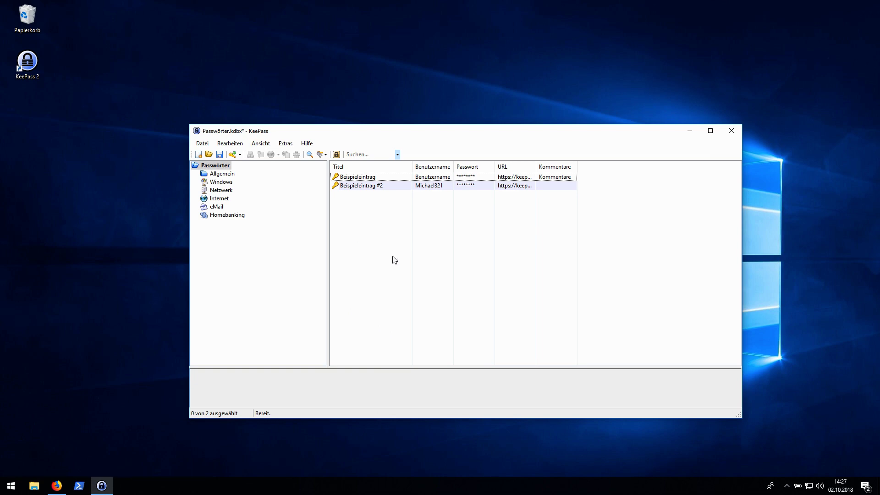
Save the Passwörter.kdbx database in KeePass.
{"action": "left_click", "coordinate": [202, 144]}
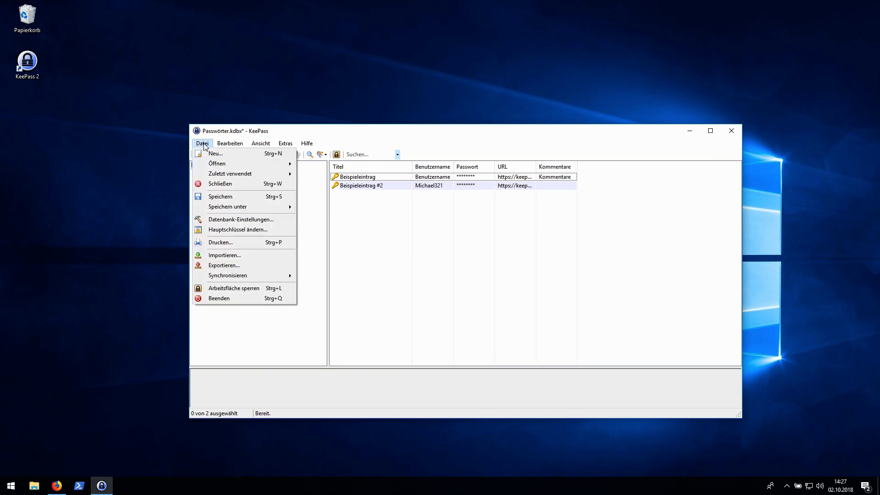
{"action": "left_click", "coordinate": [238, 197]}
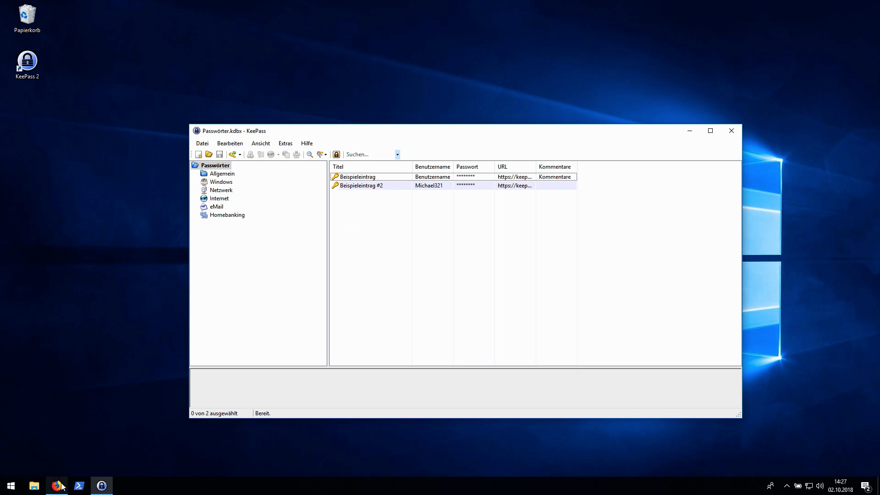
Check the Wichtig folder in File Explorer for the saved Passwörter.kdbx file, and close the window.
{"action": "left_click", "coordinate": [34, 485]}
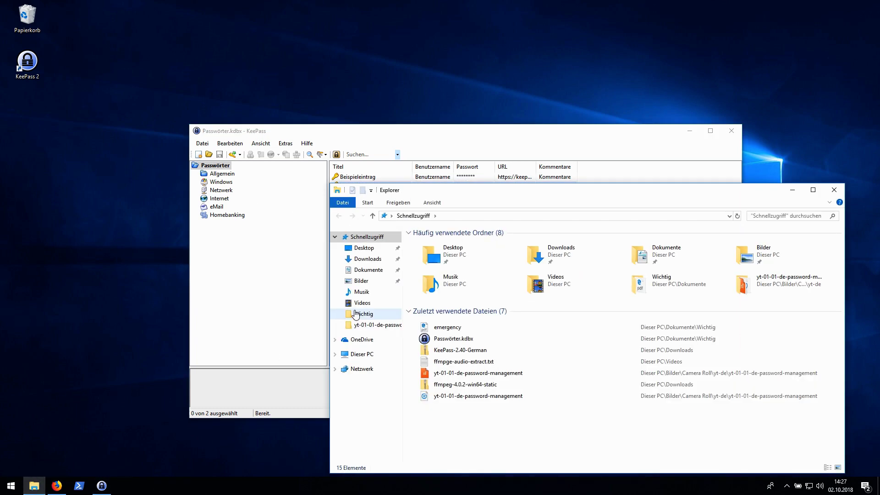
{"action": "left_click", "coordinate": [356, 313]}
{"action": "left_click", "coordinate": [435, 256]}
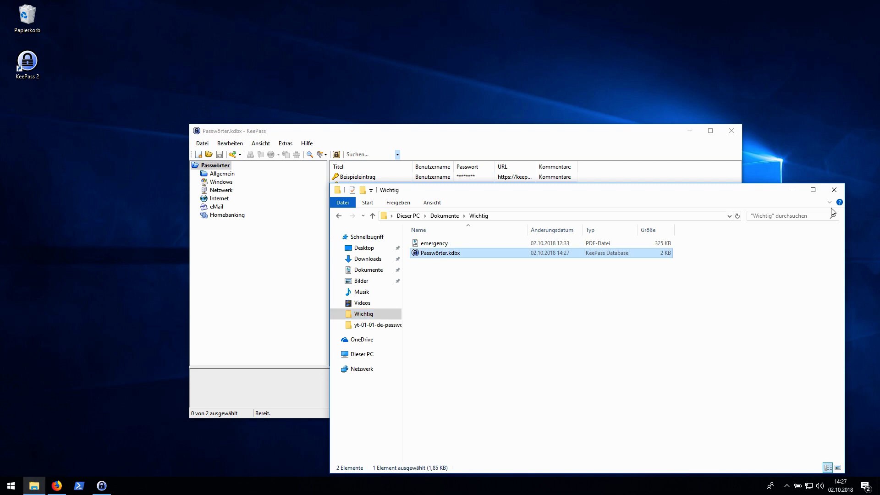
{"action": "left_click", "coordinate": [833, 189]}
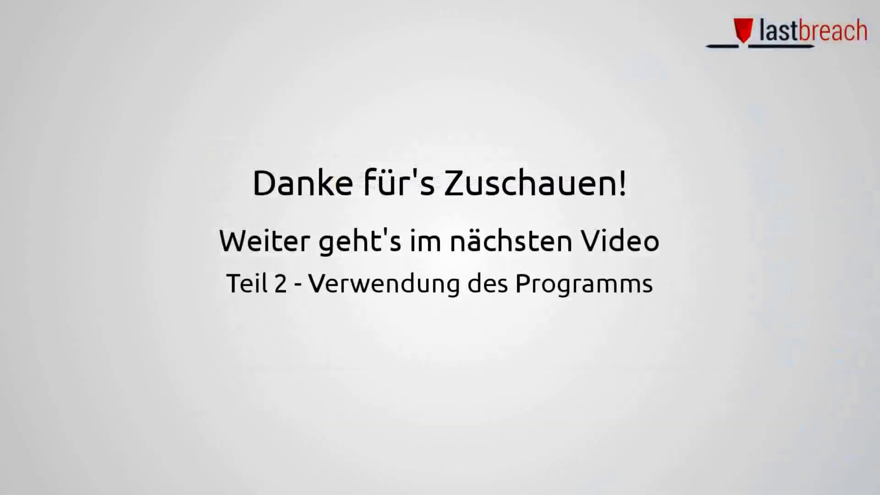